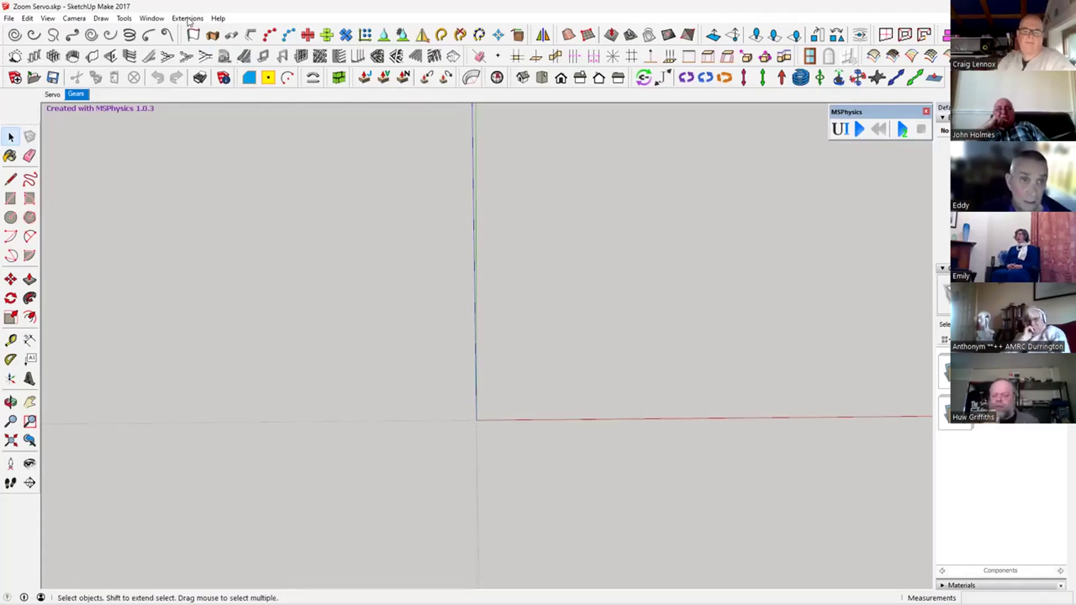
Create a spur gear with SPGears: 15 teeth, 20.0 pressure angle, 0.13m pitch radius
{"action": "left_click", "coordinate": [188, 18]}
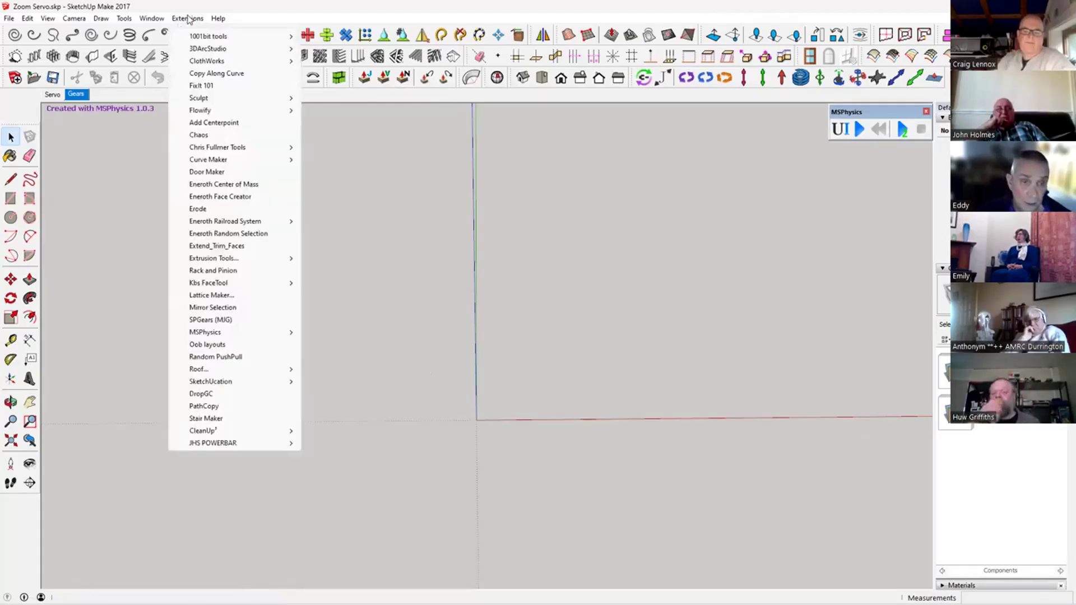
{"action": "left_click", "coordinate": [218, 324]}
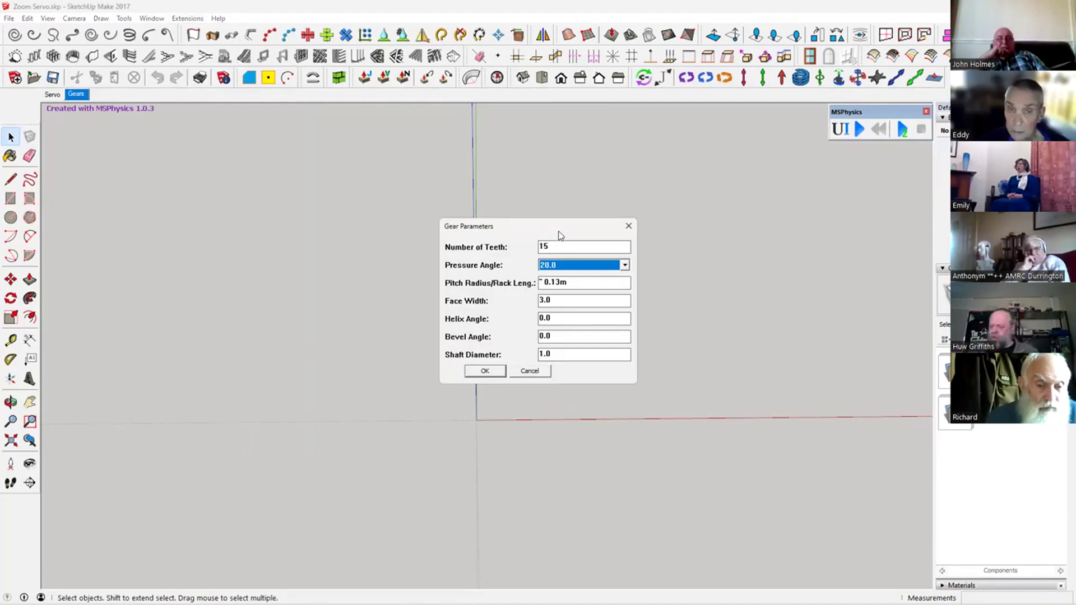
{"action": "left_click_drag", "start_coordinate": [556, 230], "coordinate": [389, 204]}
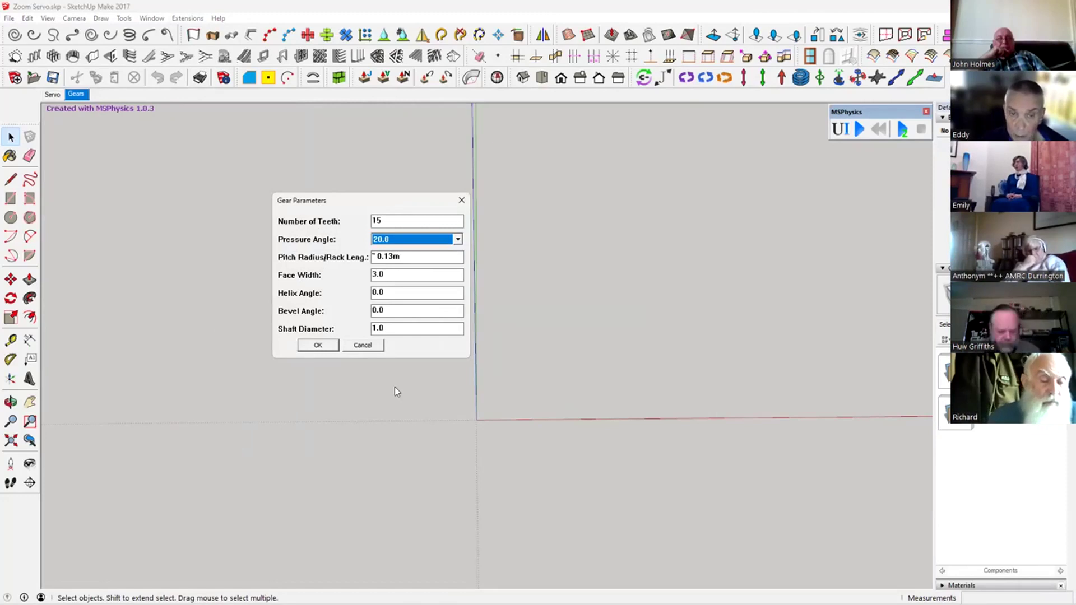
{"action": "left_click", "coordinate": [318, 345]}
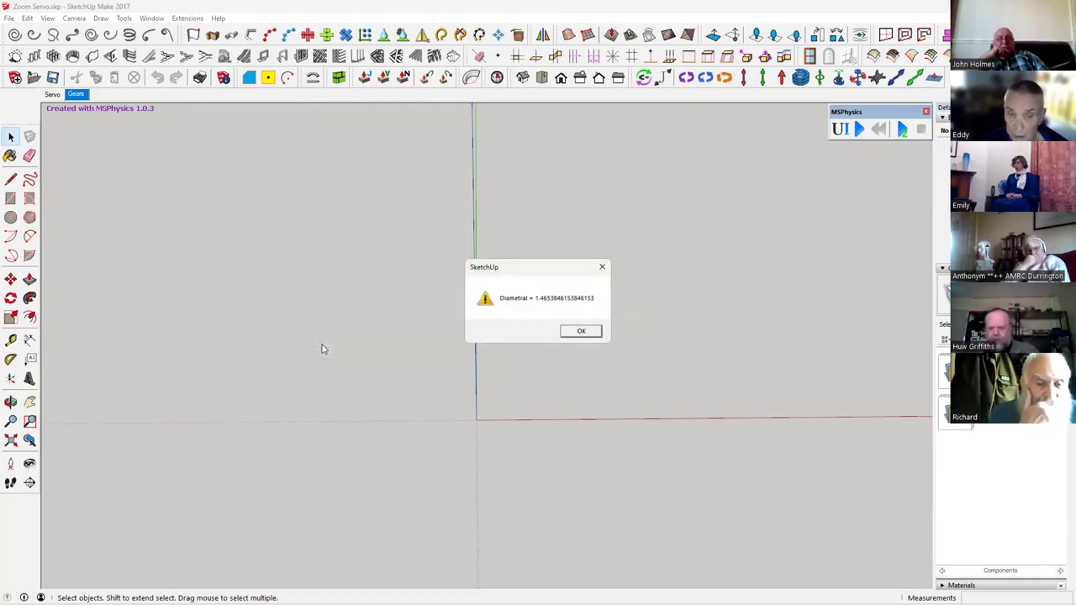
{"action": "left_click", "coordinate": [581, 331]}
Open the nested gear group for editing and select its inner circular face
{"action": "middle_click_drag", "start_coordinate": [552, 440], "coordinate": [532, 464]}
{"action": "scroll", "coordinate": [475, 408], "scroll_direction": "up", "scroll_amount": 1}
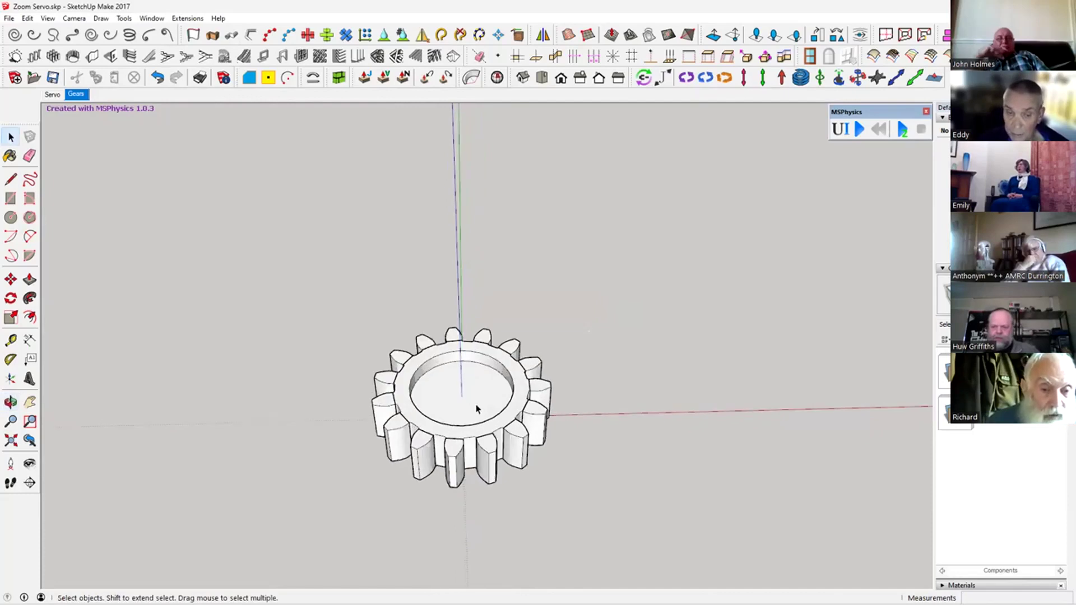
{"action": "left_click", "coordinate": [477, 409]}
{"action": "double_click", "coordinate": [476, 409]}
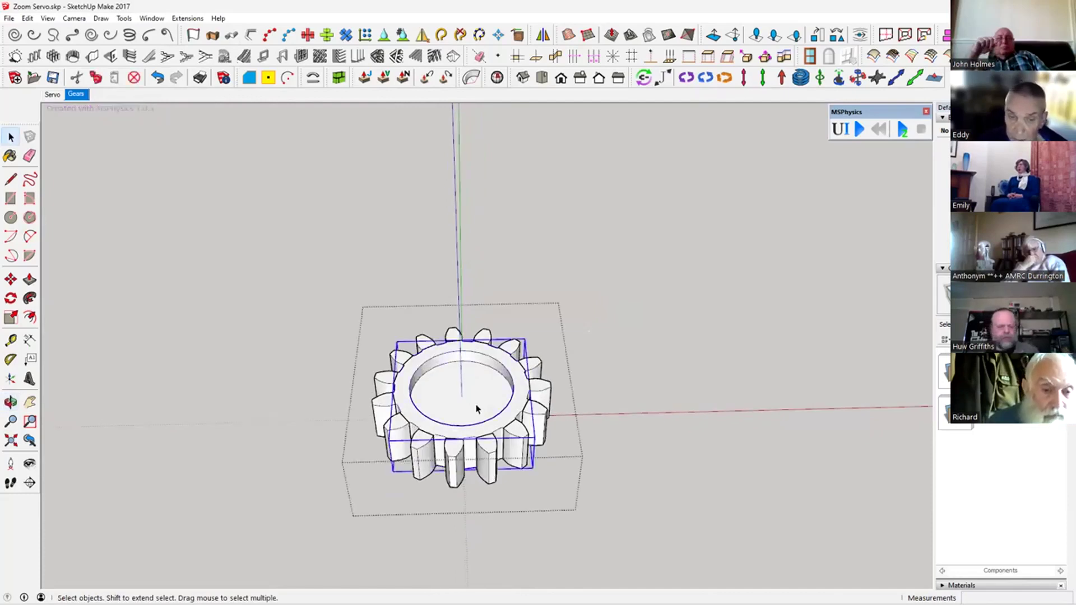
{"action": "double_click", "coordinate": [476, 408]}
{"action": "left_click", "coordinate": [475, 407]}
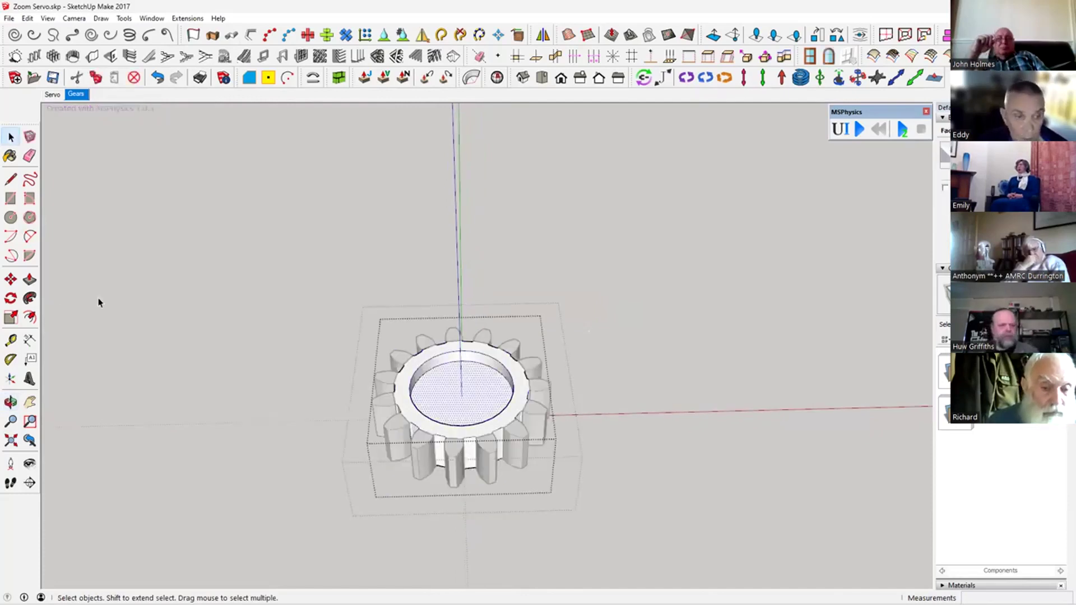
Push/Pull the inner face up about 0.02m, flush with the gear top
{"action": "left_click", "coordinate": [29, 279]}
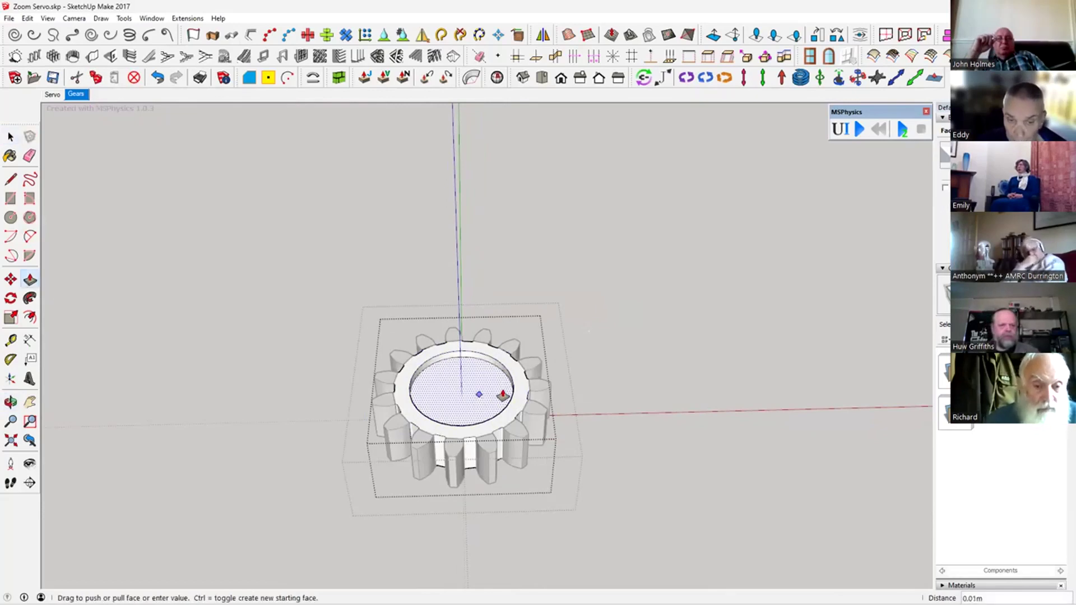
{"action": "left_click_drag", "start_coordinate": [502, 396], "coordinate": [523, 385]}
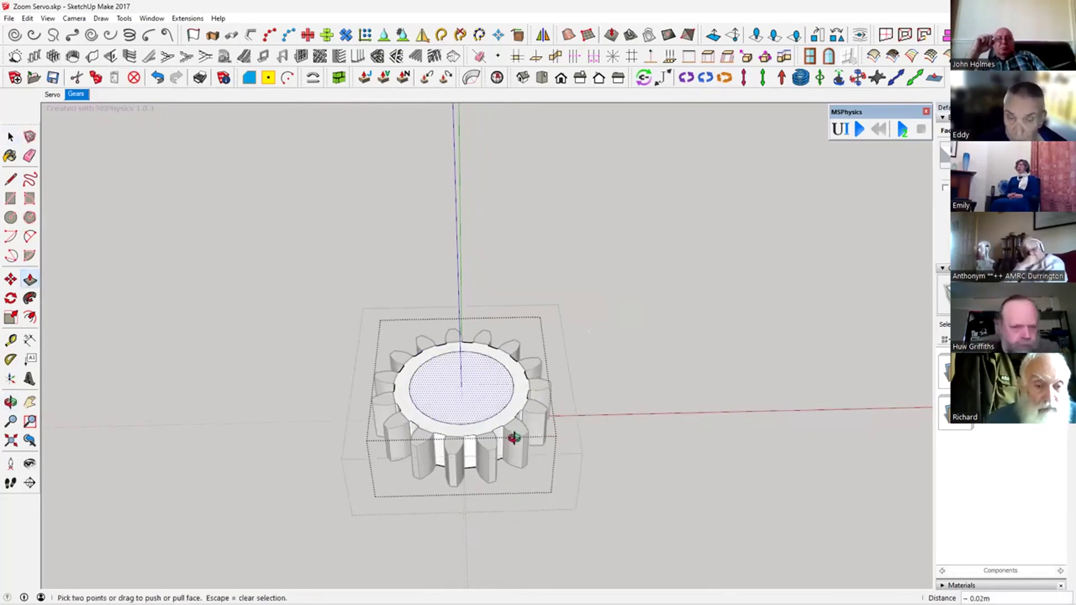
{"action": "middle_click_drag", "start_coordinate": [512, 437], "coordinate": [478, 398]}
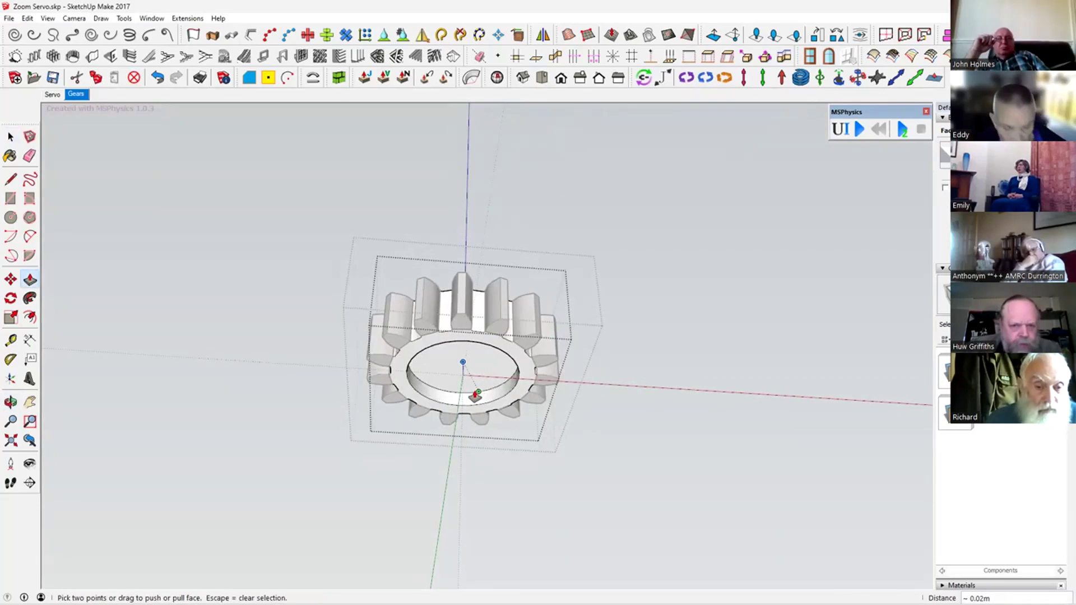
{"action": "middle_click_drag", "start_coordinate": [608, 302], "coordinate": [589, 499]}
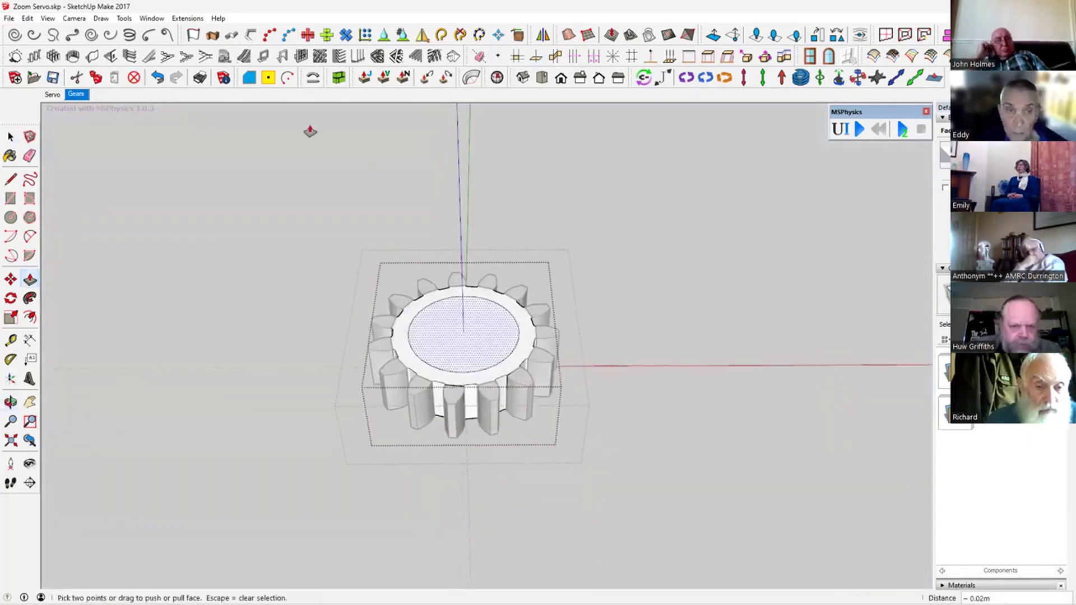
{"action": "left_click", "coordinate": [269, 78]}
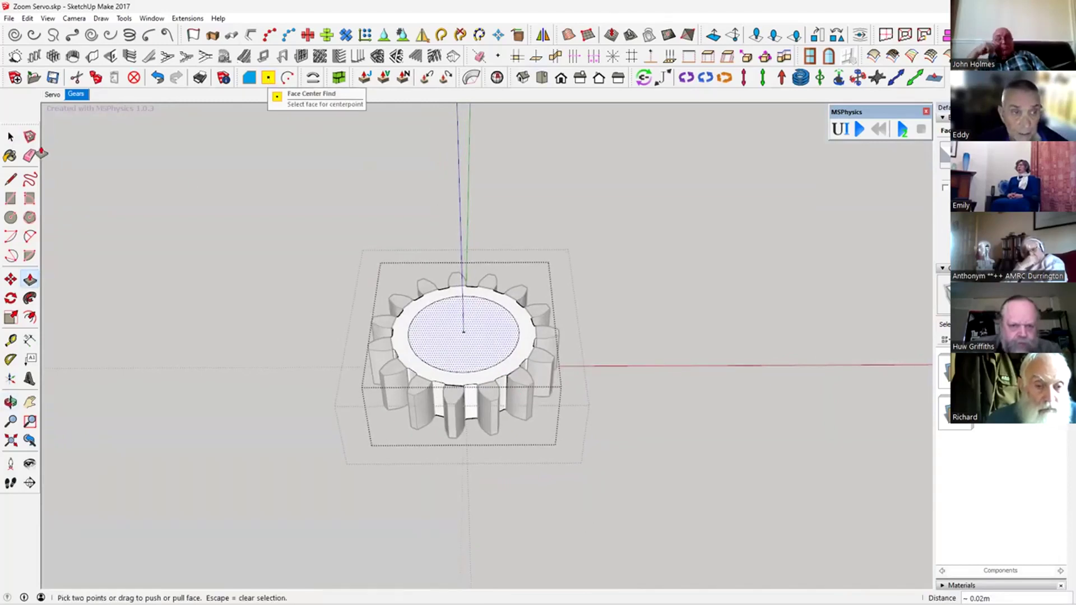
Exit the gear group, select the whole gear and switch to the Move tool
{"action": "left_click", "coordinate": [10, 136]}
{"action": "left_click", "coordinate": [237, 320]}
{"action": "middle_click_drag", "start_coordinate": [526, 351], "coordinate": [523, 428]}
{"action": "left_click", "coordinate": [424, 271]}
{"action": "left_click", "coordinate": [351, 254]}
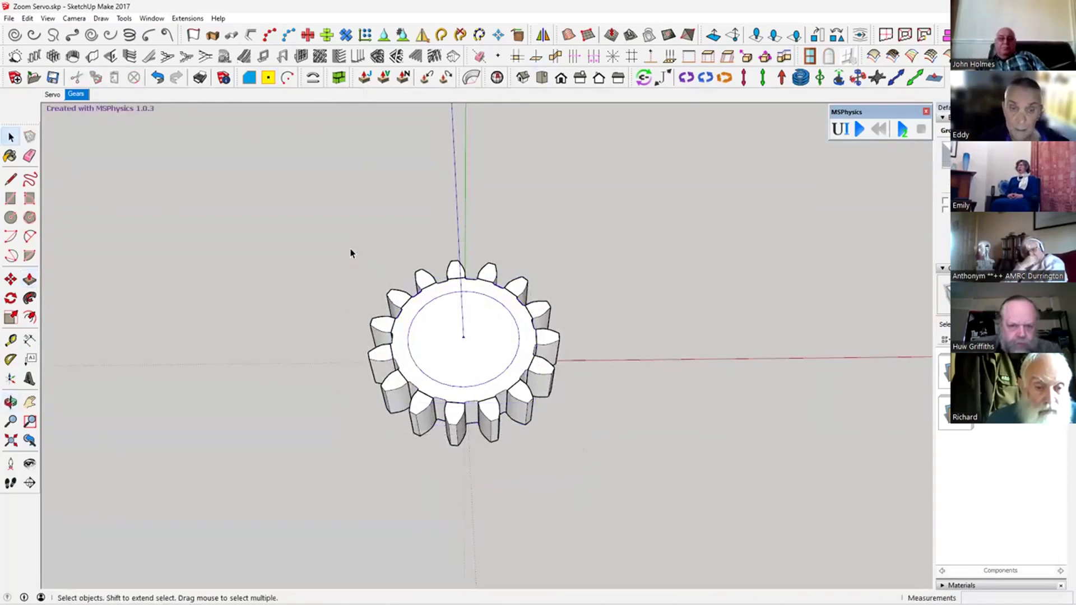
{"action": "left_click_drag", "start_coordinate": [288, 226], "coordinate": [532, 420]}
{"action": "left_click", "coordinate": [415, 343]}
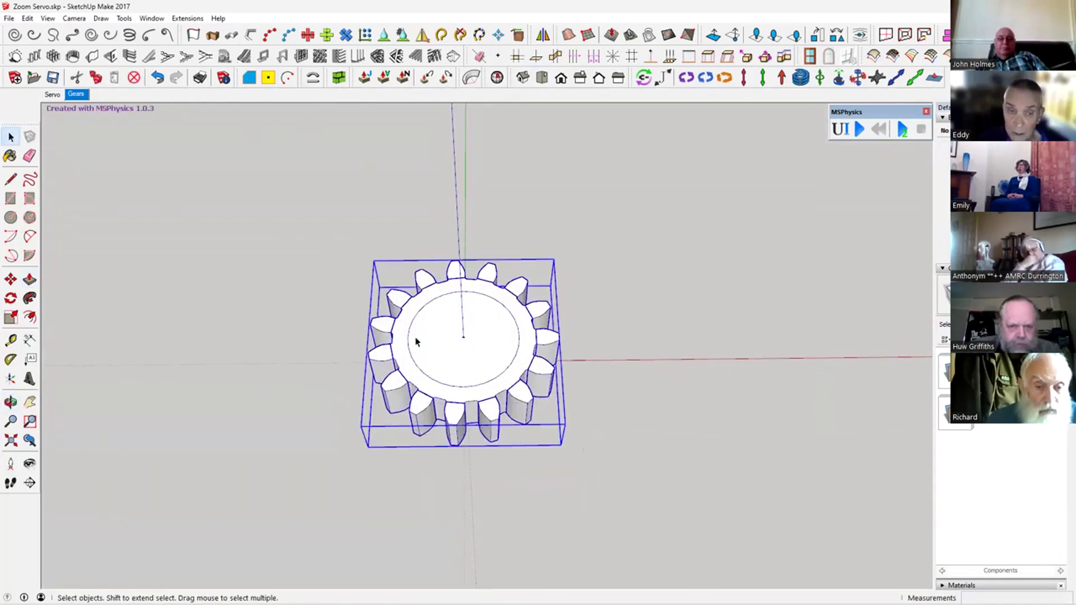
{"action": "left_click", "coordinate": [11, 280]}
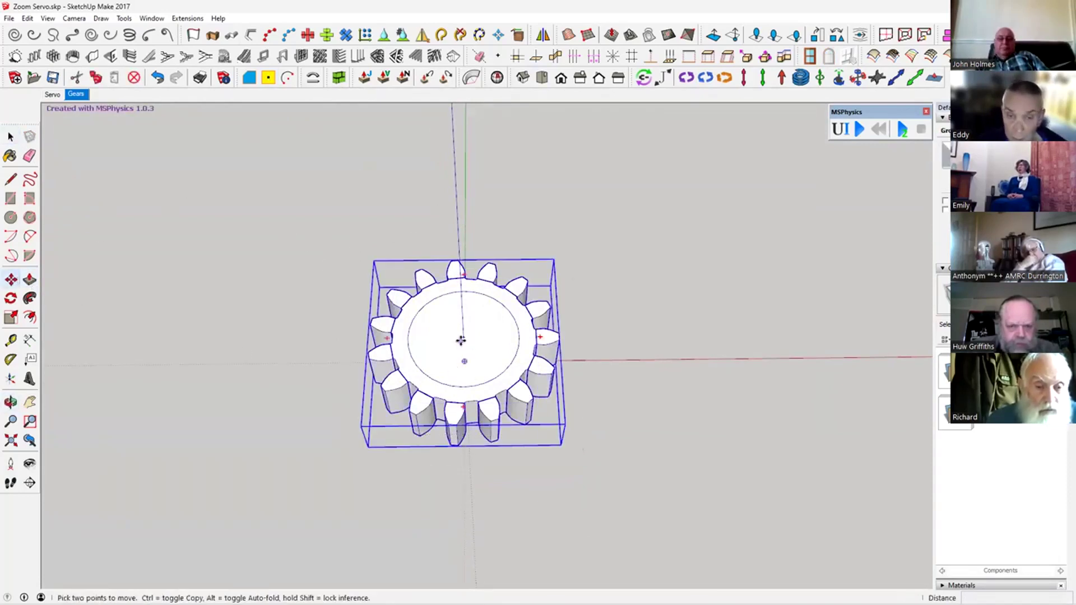
Copy the gear along the red axis so its teeth mesh with the original
{"action": "left_click", "coordinate": [365, 352], "text": "ctrl"}
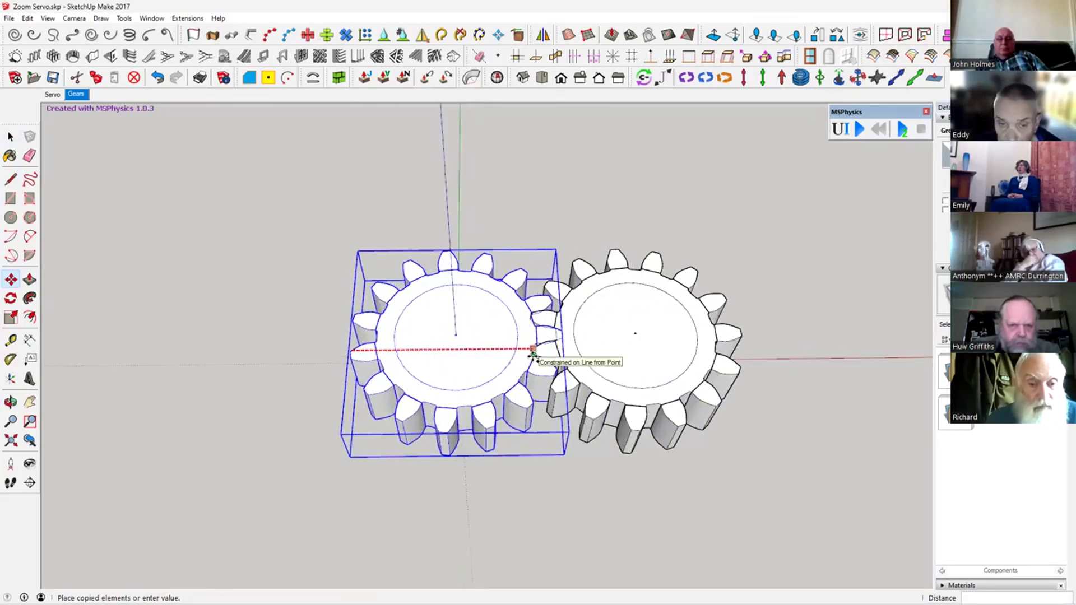
{"action": "scroll", "coordinate": [532, 350], "scroll_direction": "up", "scroll_amount": 2}
{"action": "key", "text": "o"}
{"action": "left_click_drag", "start_coordinate": [538, 344], "coordinate": [546, 447]}
{"action": "middle_click_drag", "start_coordinate": [546, 447], "coordinate": [553, 387]}
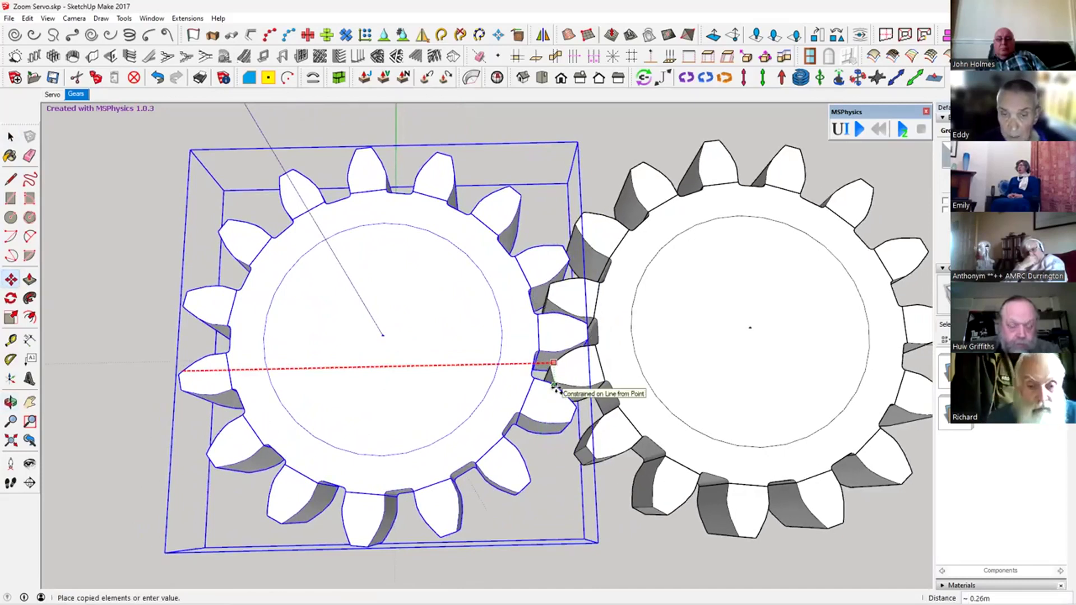
{"action": "left_click", "coordinate": [553, 387]}
Clear the selection and orbit to view both meshed gears at an angle
{"action": "key", "text": "o"}
{"action": "left_click_drag", "start_coordinate": [648, 315], "coordinate": [654, 364]}
{"action": "key", "text": "m"}
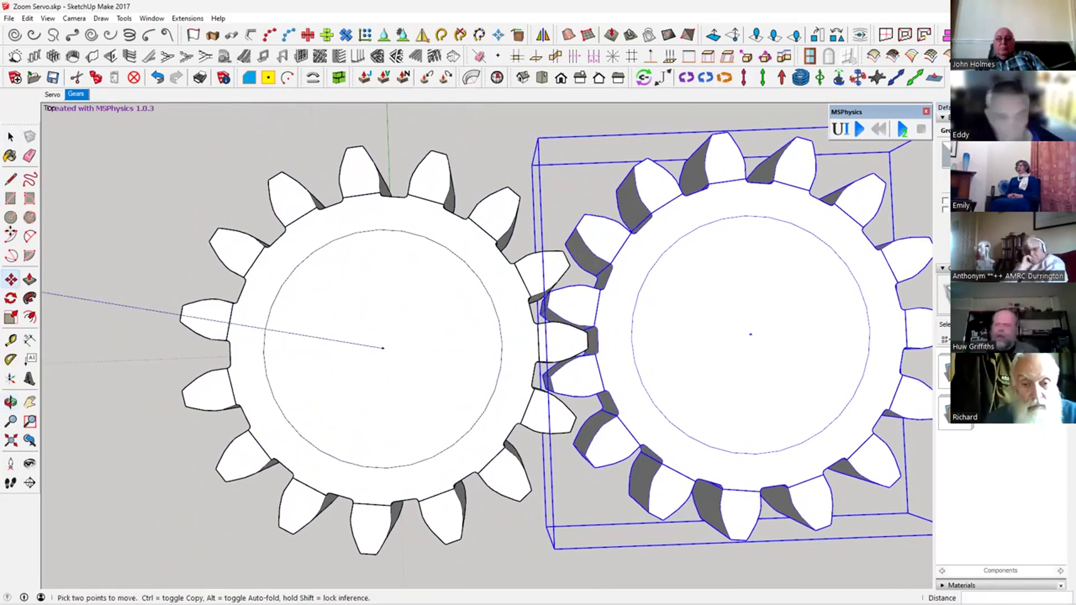
{"action": "left_click", "coordinate": [12, 138]}
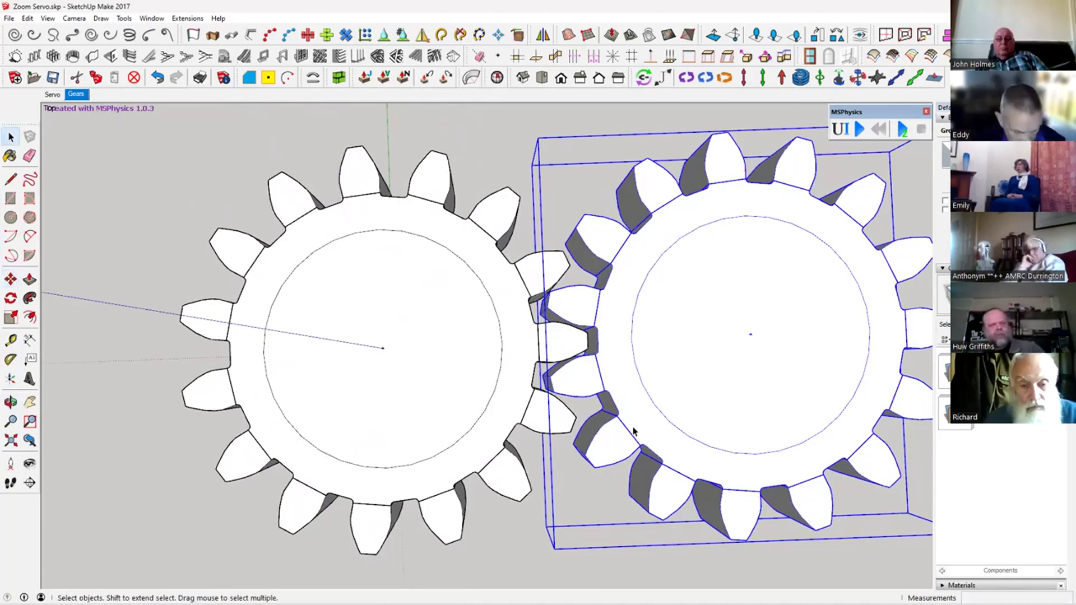
{"action": "middle_click_drag", "start_coordinate": [633, 430], "coordinate": [615, 308]}
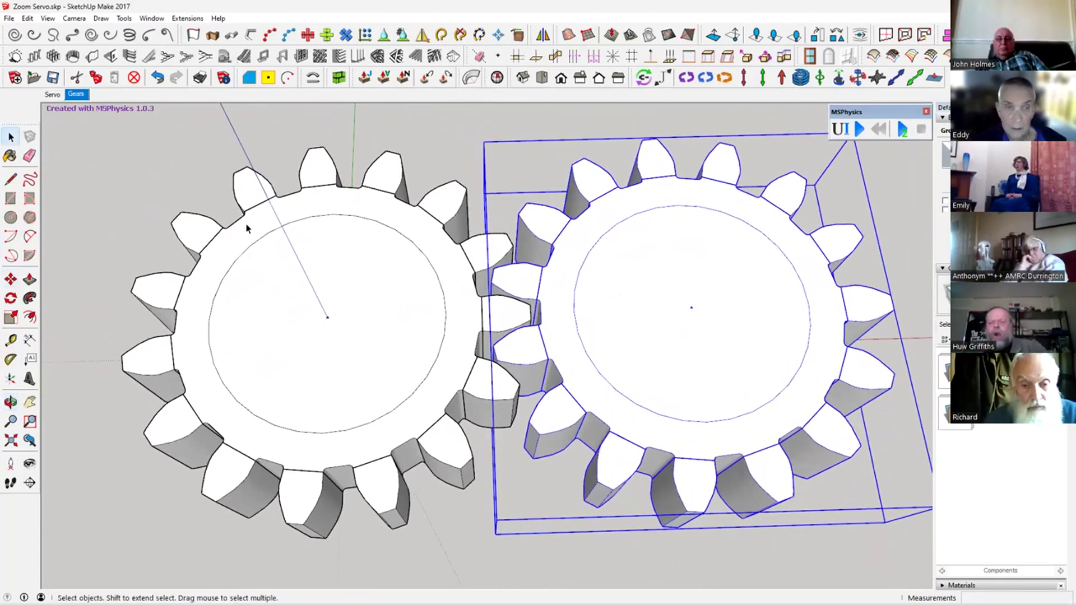
{"action": "left_click", "coordinate": [100, 200]}
{"action": "middle_click_drag", "start_coordinate": [586, 512], "coordinate": [574, 367]}
{"action": "scroll", "coordinate": [583, 428], "scroll_direction": "down", "scroll_amount": 4}
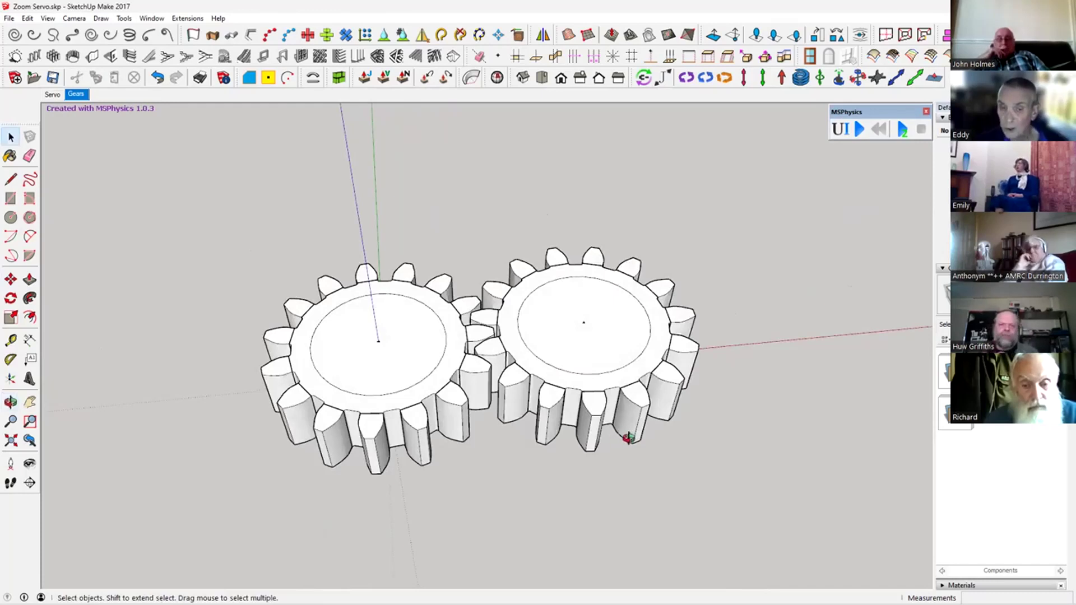
{"action": "middle_click_drag", "start_coordinate": [628, 438], "coordinate": [607, 466]}
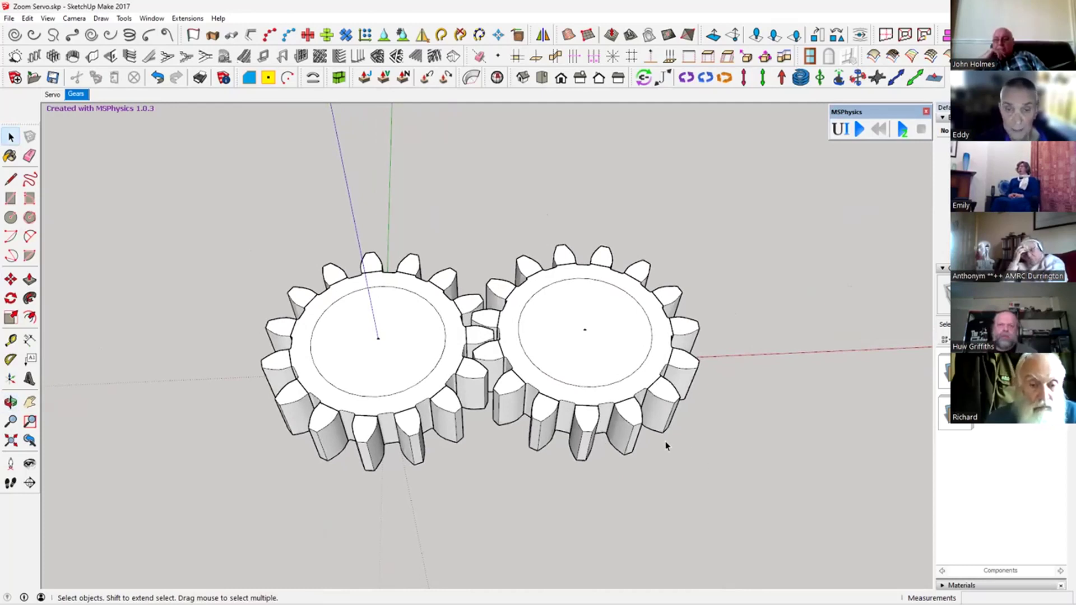
Select the left gear and activate the MSPhysics Motor joint tool
{"action": "left_click", "coordinate": [591, 389]}
{"action": "left_click", "coordinate": [406, 374]}
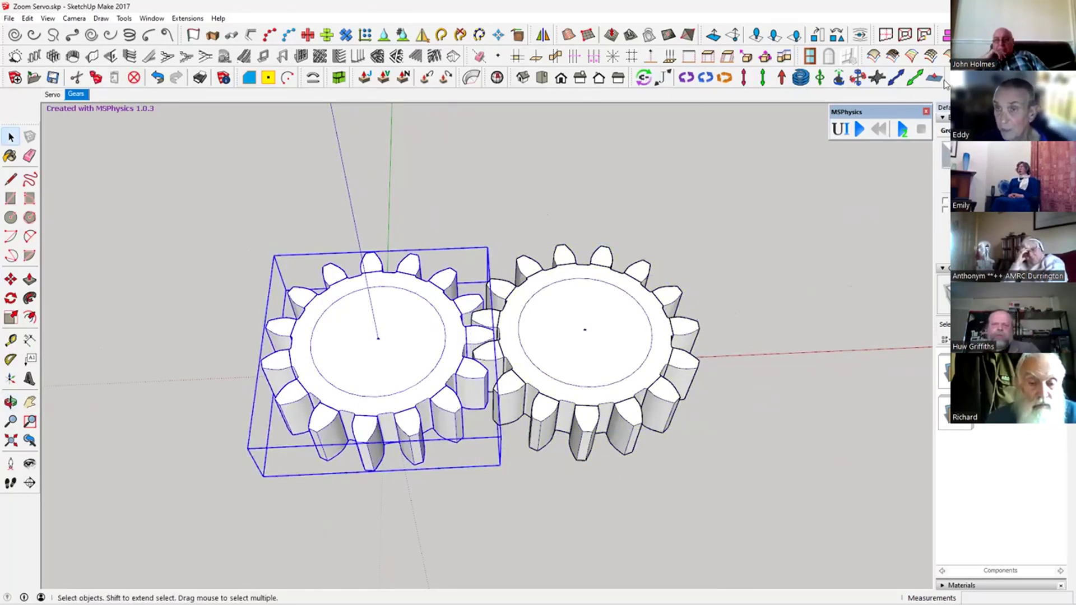
{"action": "left_click", "coordinate": [705, 78]}
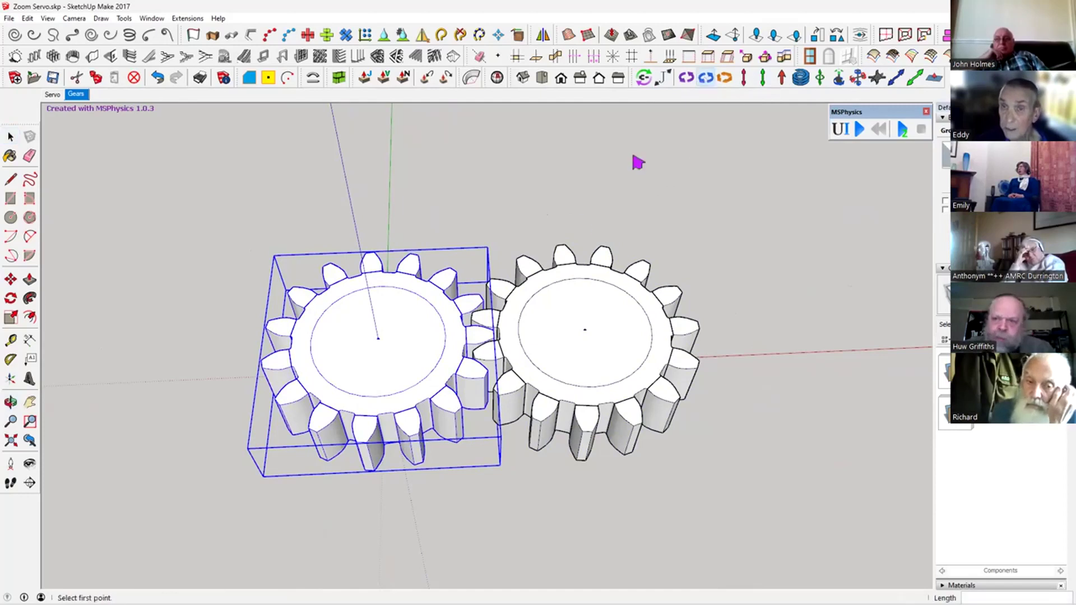
Place a Motor joint on the left gear, from its centre along the vertical blue axis
{"action": "left_click", "coordinate": [378, 339]}
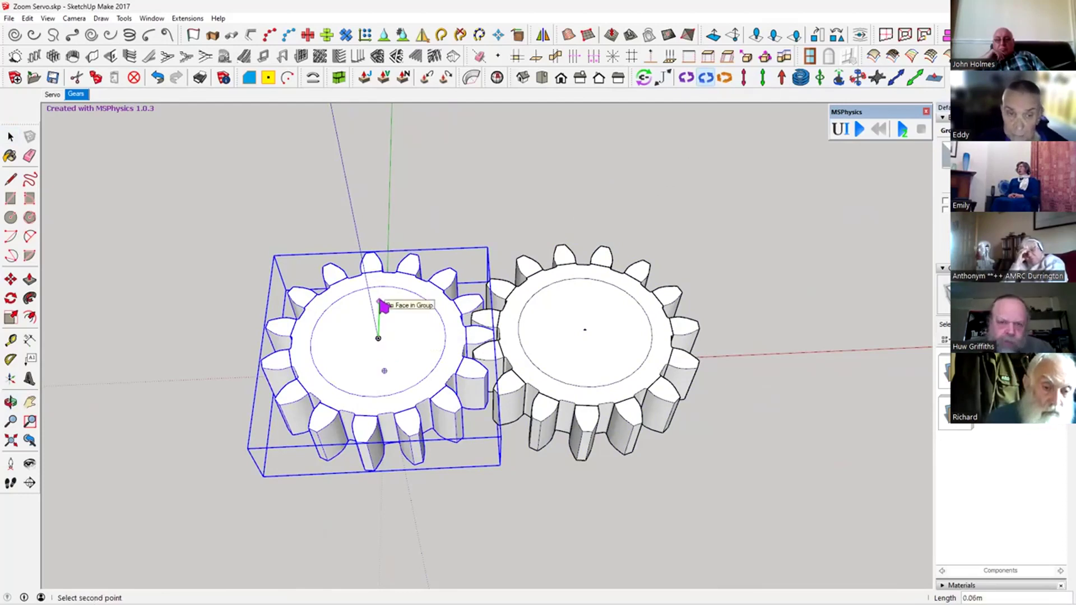
{"action": "middle_click_drag", "start_coordinate": [380, 331], "coordinate": [410, 198]}
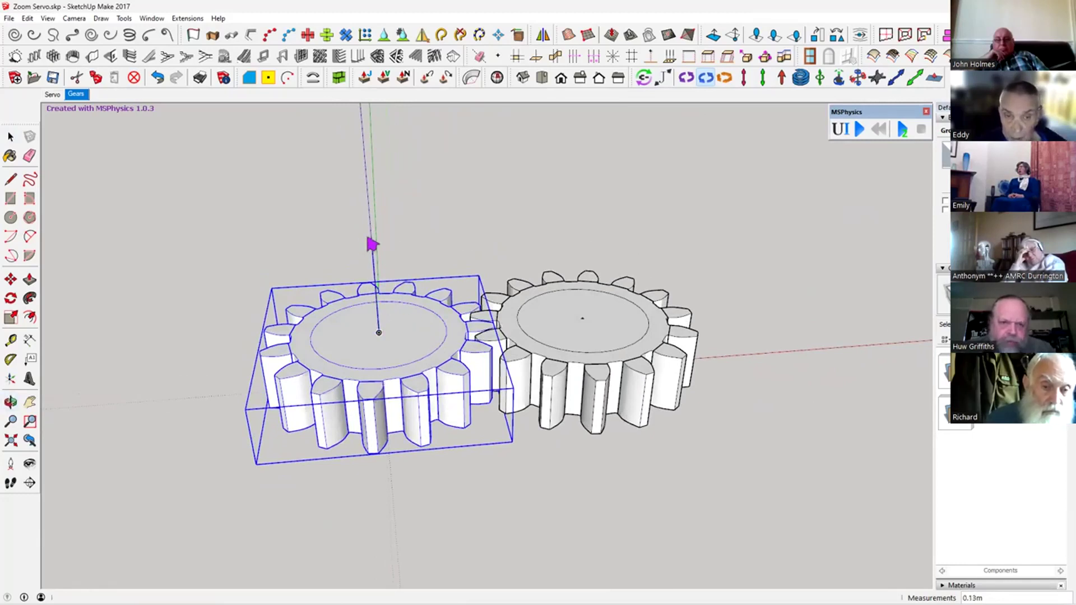
{"action": "middle_click_drag", "start_coordinate": [384, 235], "coordinate": [269, 243]}
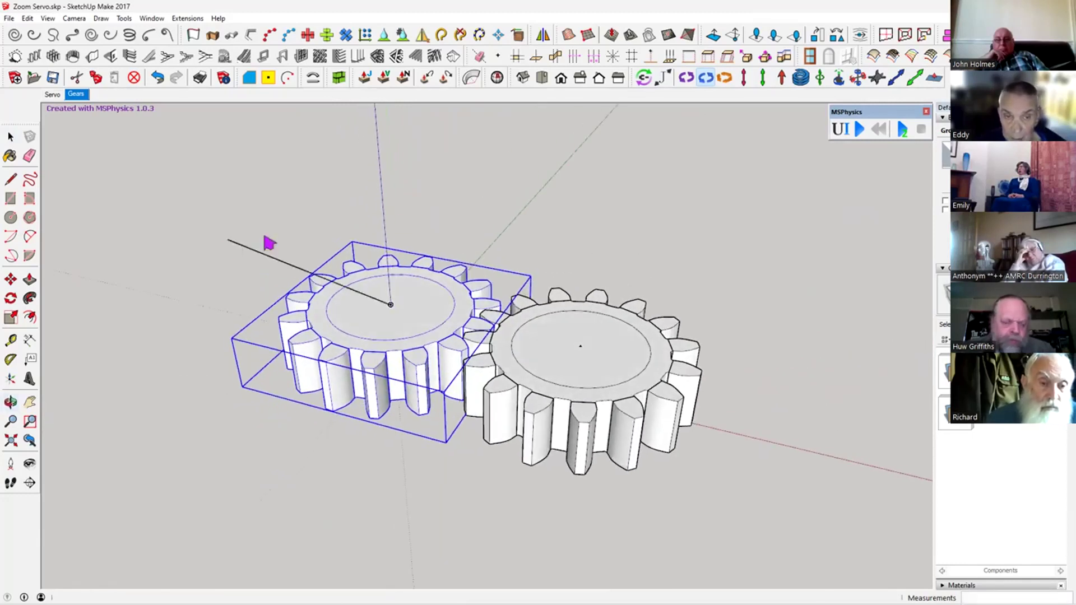
{"action": "left_click", "coordinate": [386, 211]}
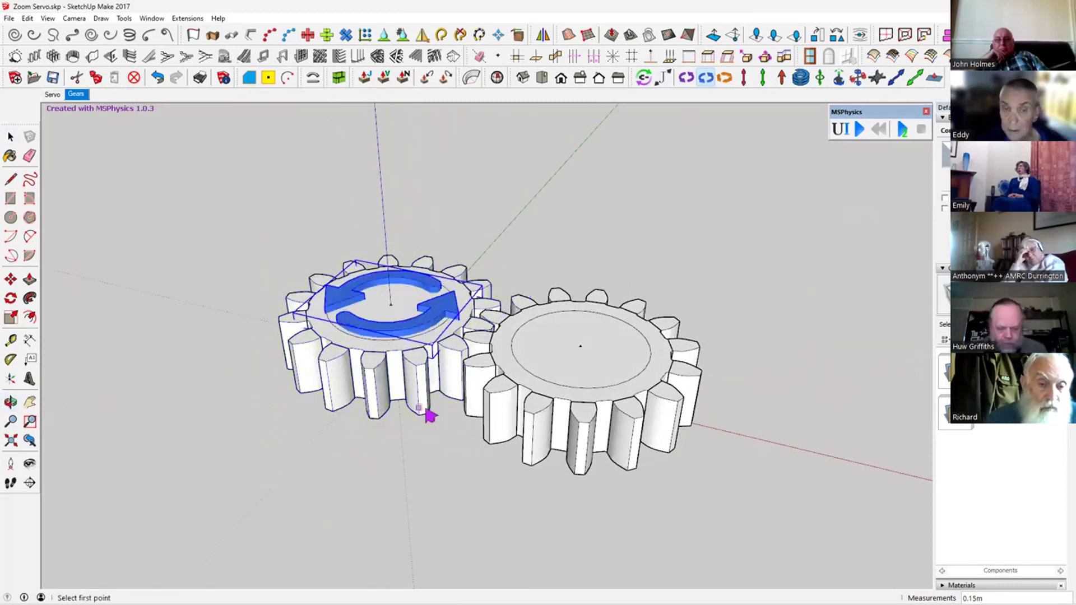
{"action": "middle_click_drag", "start_coordinate": [428, 416], "coordinate": [554, 526]}
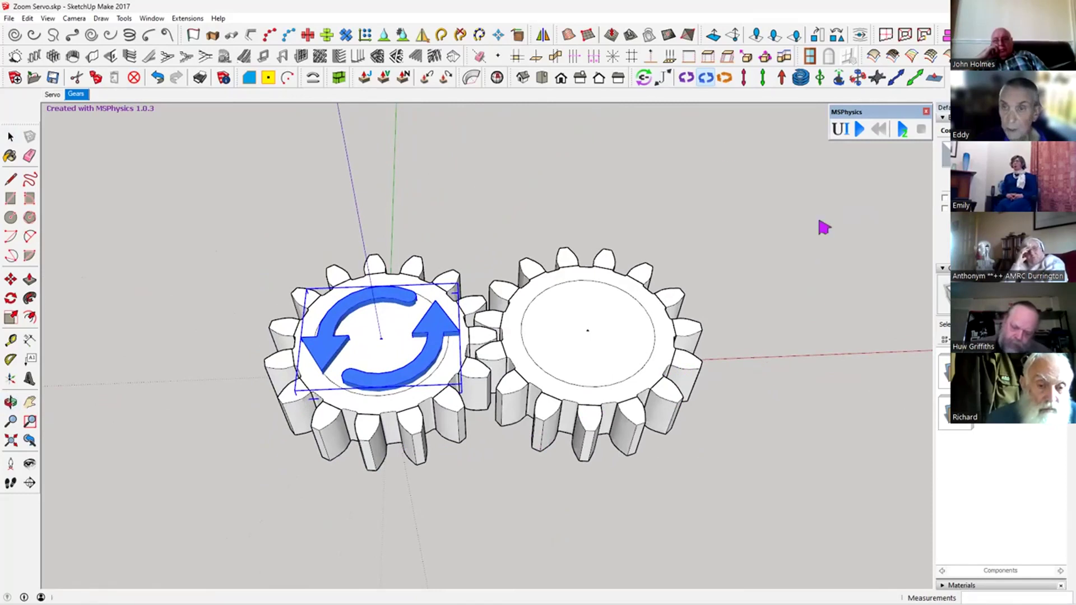
{"action": "left_click", "coordinate": [706, 78]}
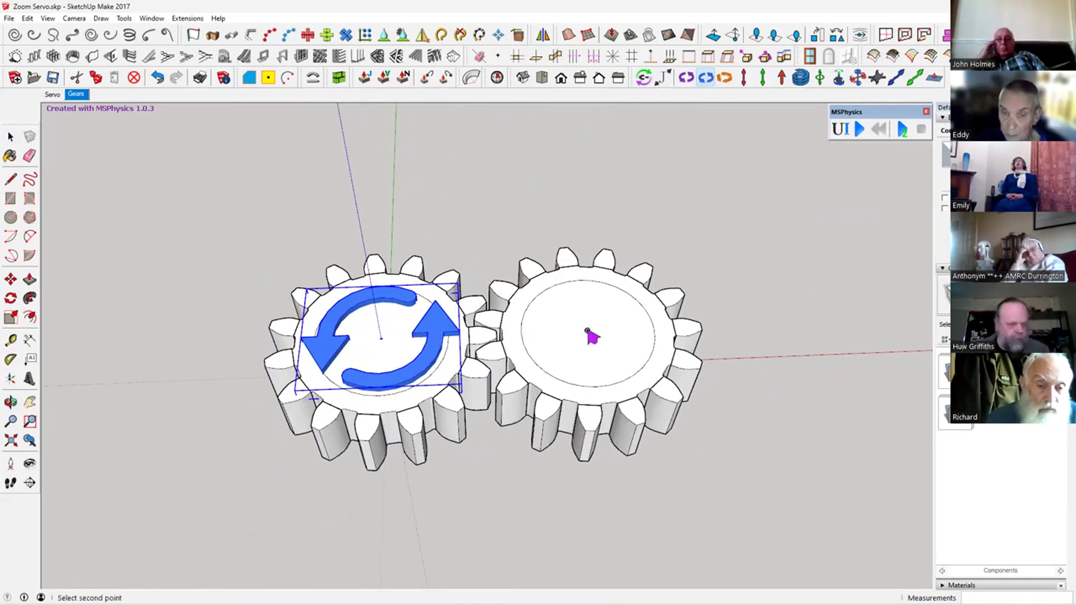
Finish the right gear's Motor joint along its vertical blue axis and exit the tool
{"action": "middle_click_drag", "start_coordinate": [595, 377], "coordinate": [600, 236]}
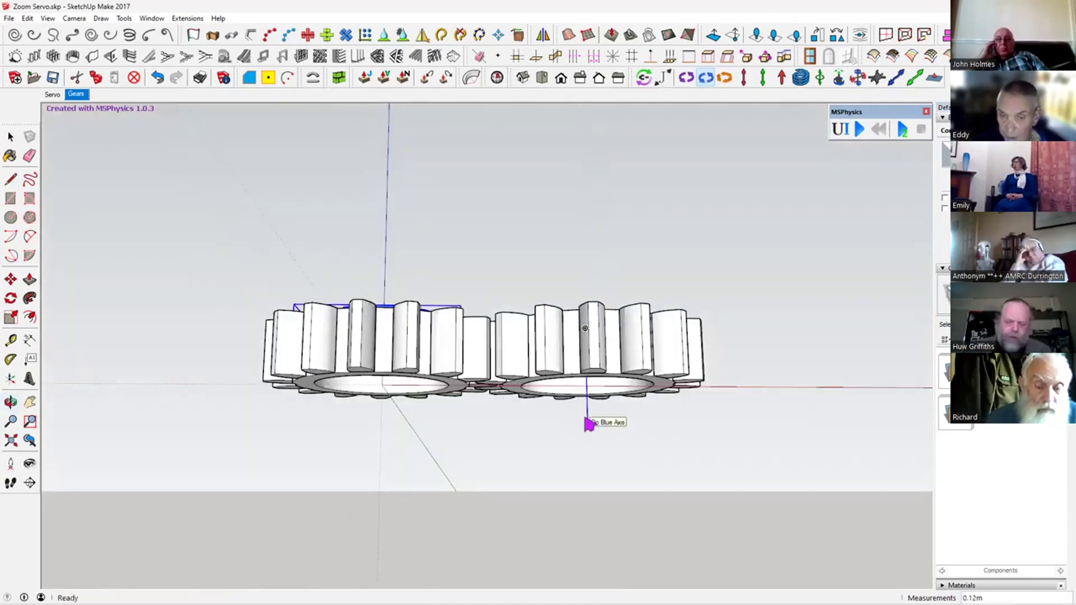
{"action": "left_click", "coordinate": [588, 425]}
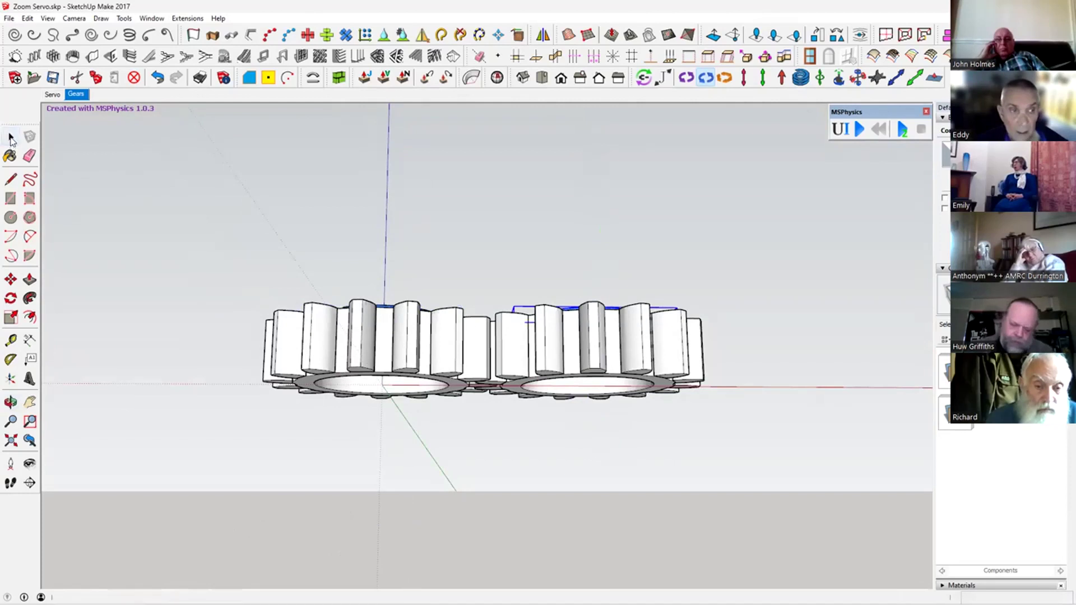
{"action": "middle_click_drag", "start_coordinate": [670, 305], "coordinate": [643, 517]}
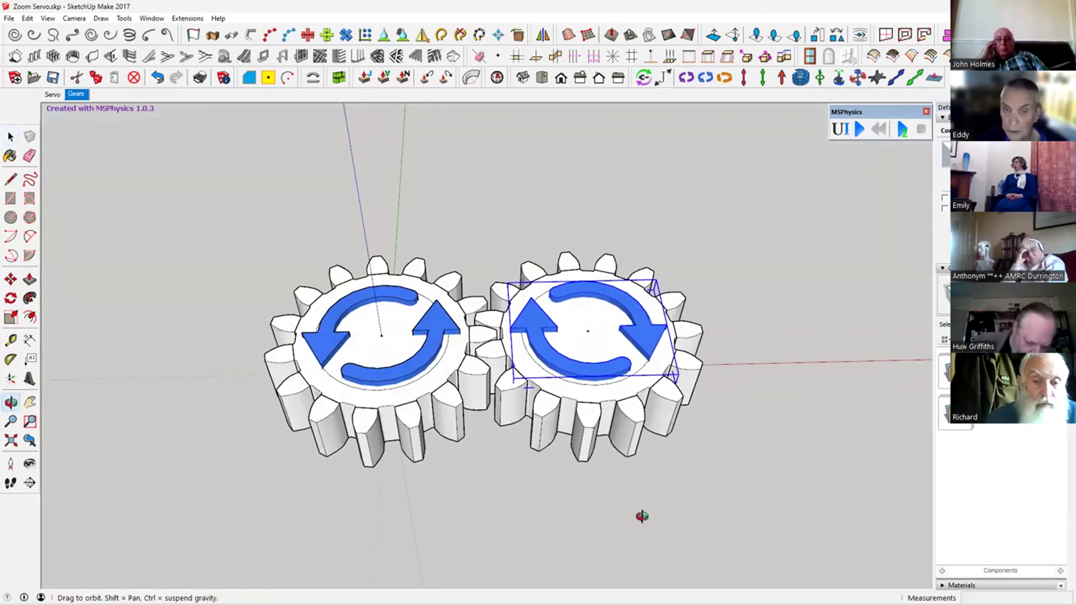
{"action": "key", "text": "space"}
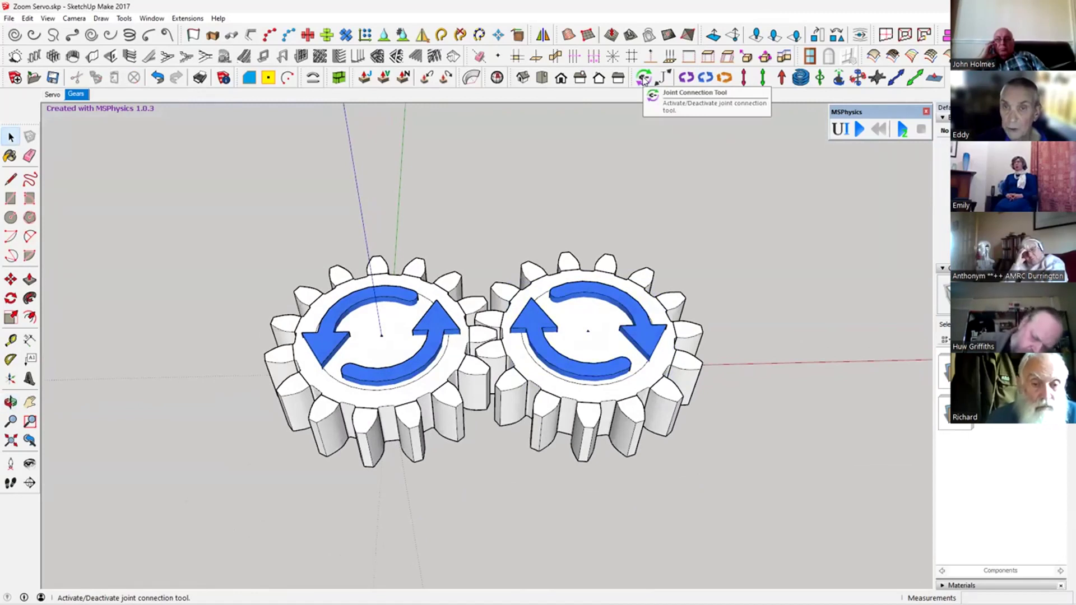
Link the left and right gears each to its own motor joint with the Joint Connection Tool
{"action": "left_click", "coordinate": [644, 79]}
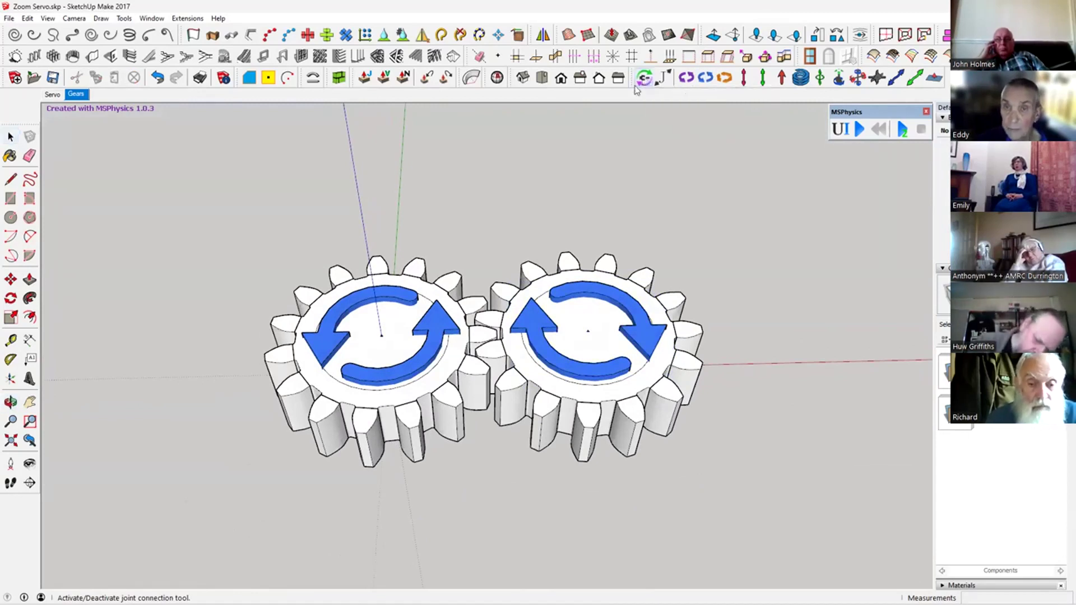
{"action": "left_click", "coordinate": [409, 414]}
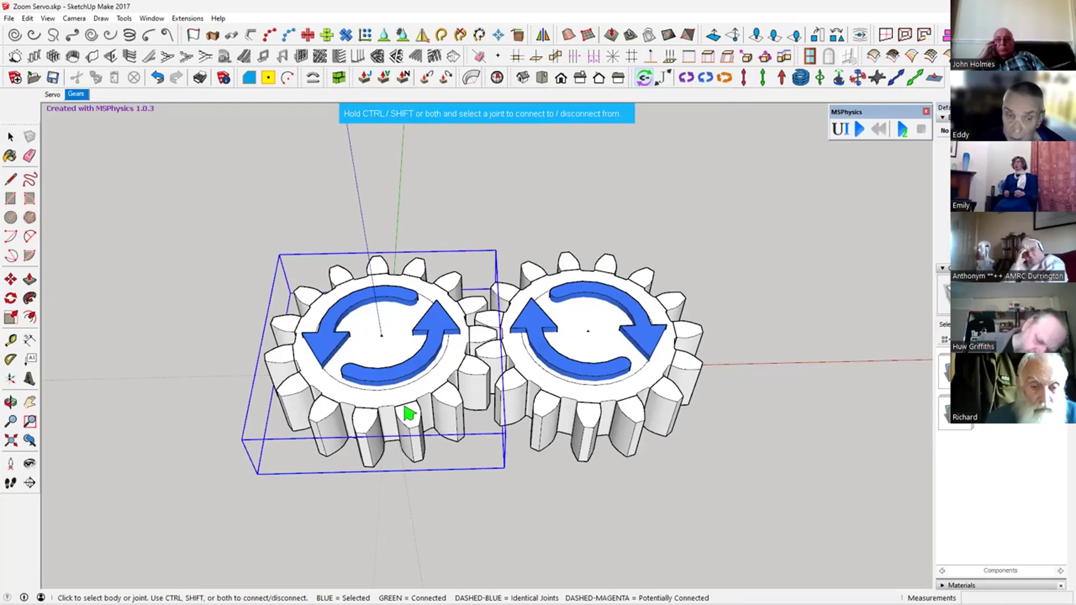
{"action": "left_click", "coordinate": [413, 374], "text": "ctrl"}
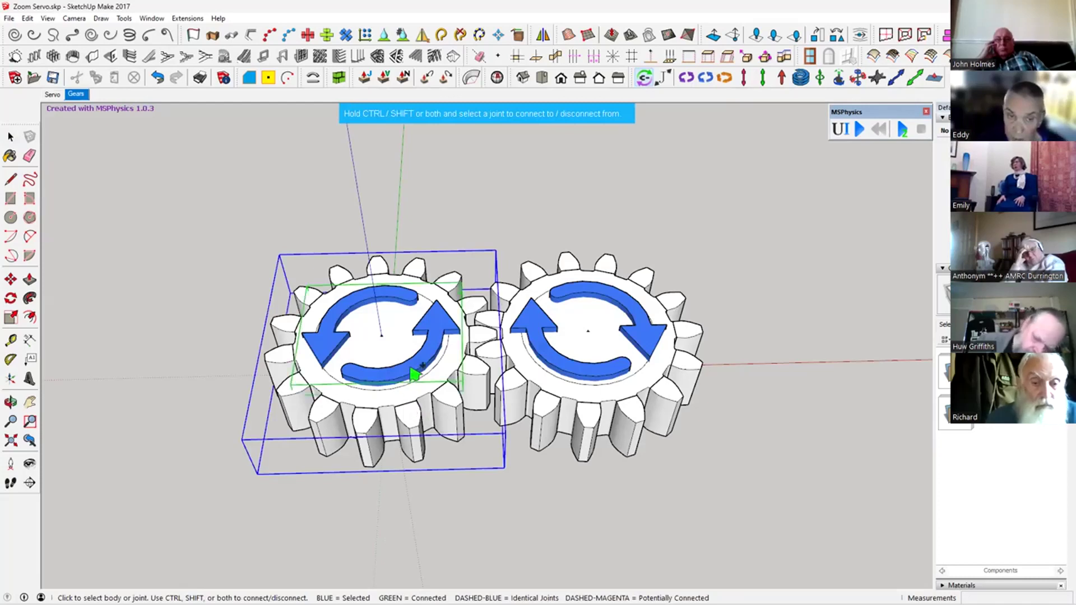
{"action": "left_click", "coordinate": [590, 441]}
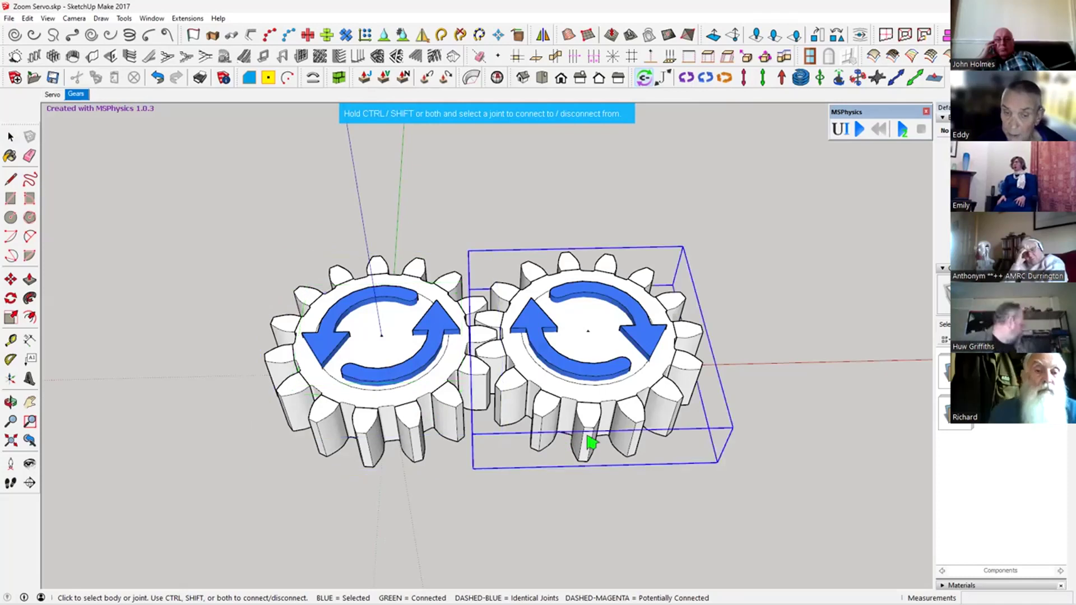
{"action": "left_click", "coordinate": [585, 372], "text": "ctrl"}
{"action": "left_click", "coordinate": [796, 475]}
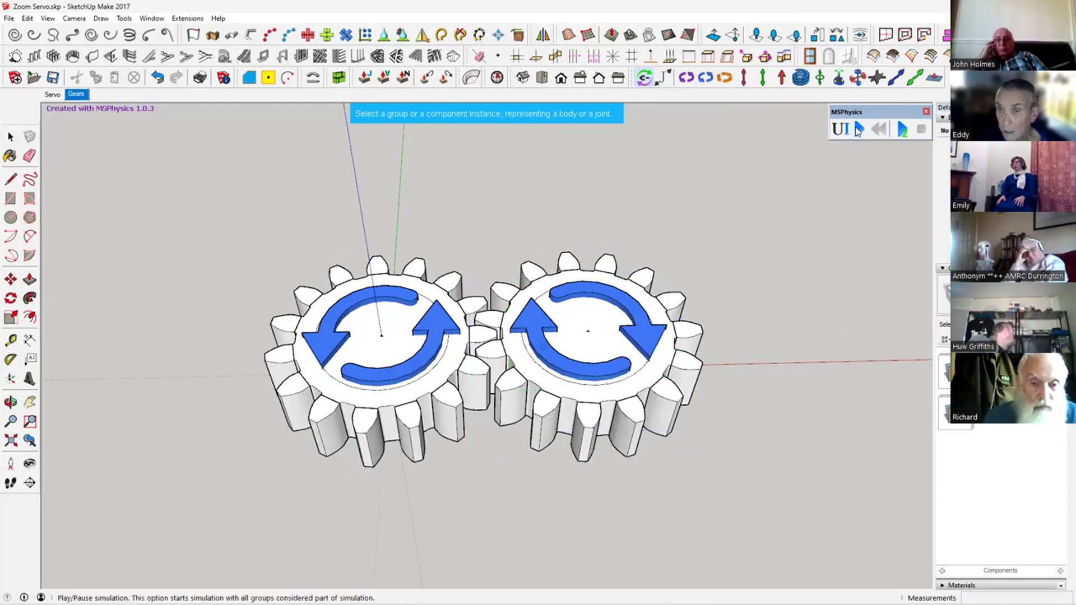
Play the MSPhysics simulation with both gears turning, then open the settings' update-rate list
{"action": "left_click", "coordinate": [860, 130]}
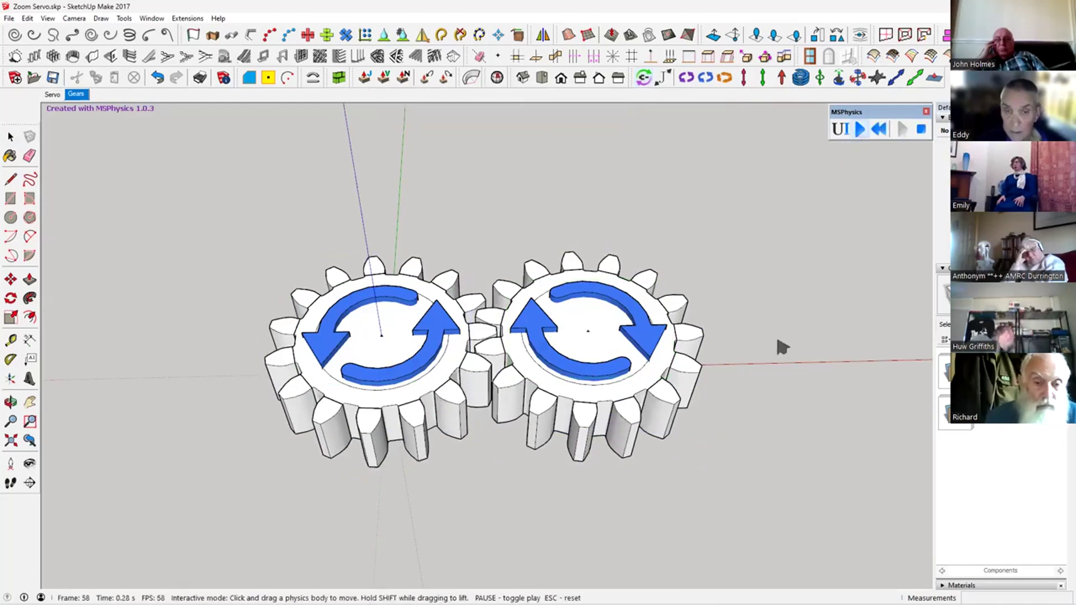
{"action": "middle_click_drag", "start_coordinate": [763, 353], "coordinate": [762, 396]}
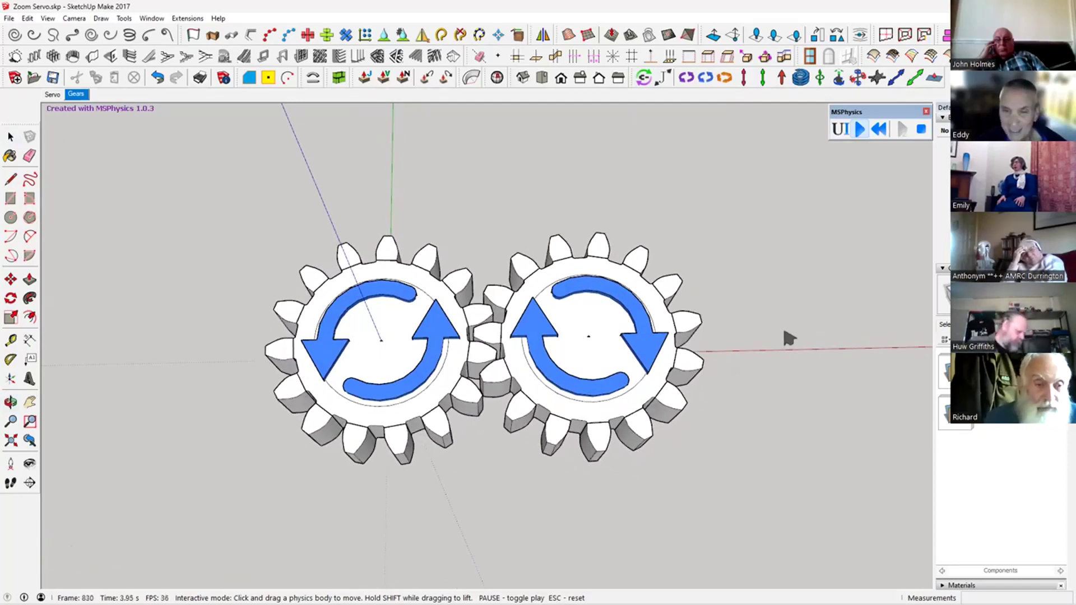
{"action": "left_click", "coordinate": [839, 129]}
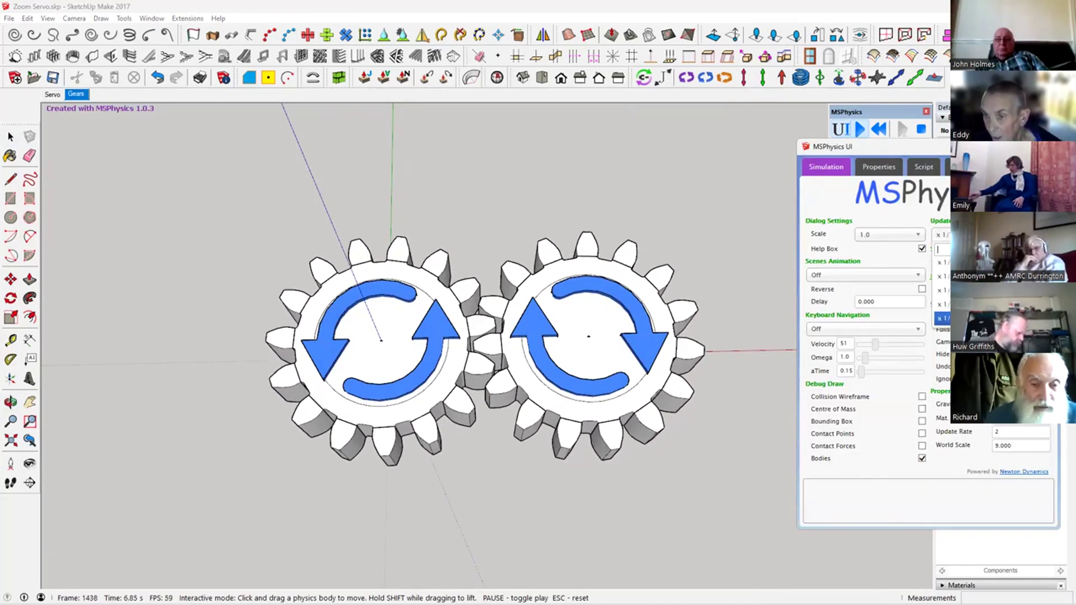
{"action": "left_click", "coordinate": [941, 234]}
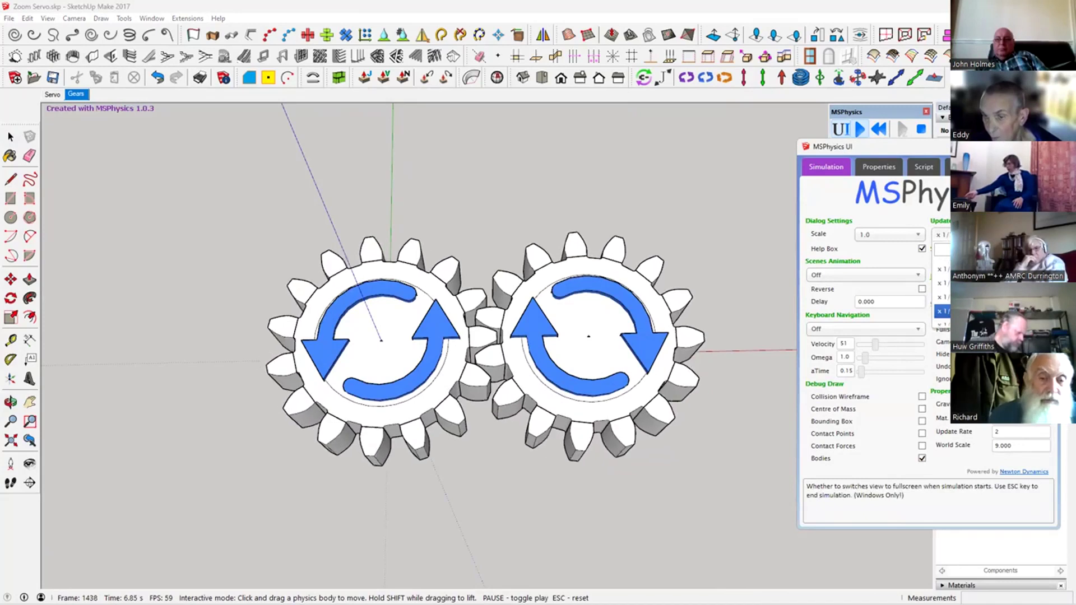